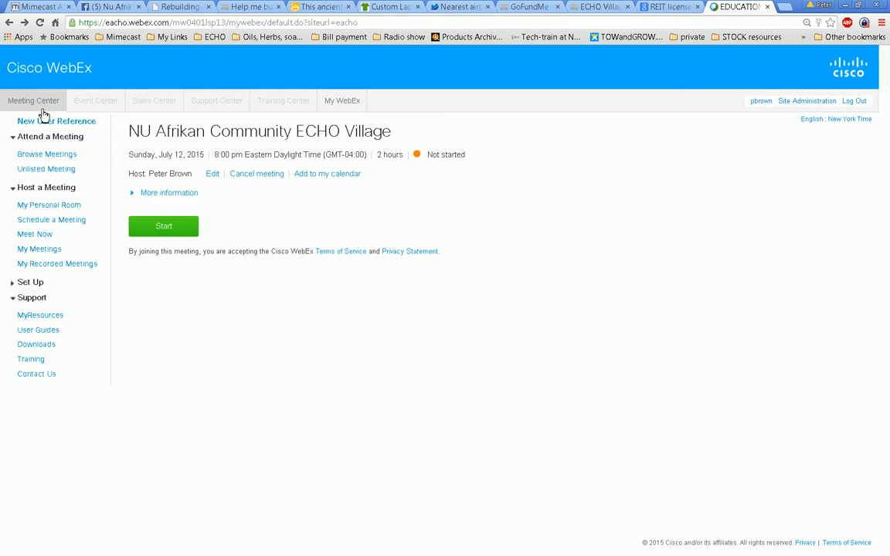
Step: Start scheduling a new meeting and set its topic to "NU Afrikan ECHO Initiative"
left_click(215, 36)
left_click(216, 52)
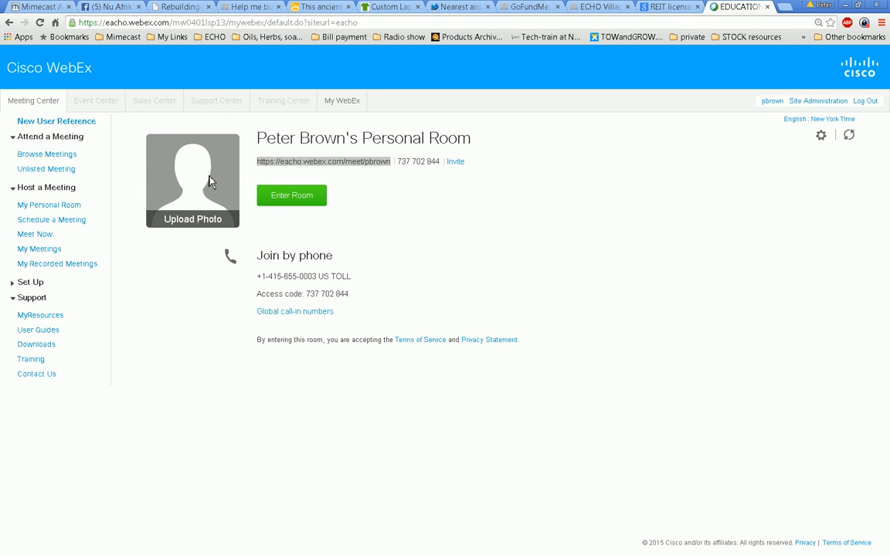
left_click(61, 224)
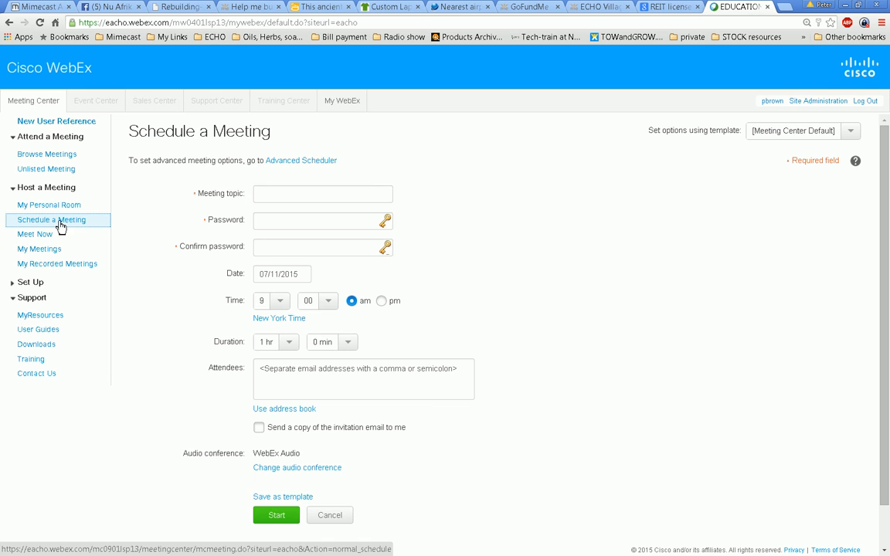
left_click(319, 194)
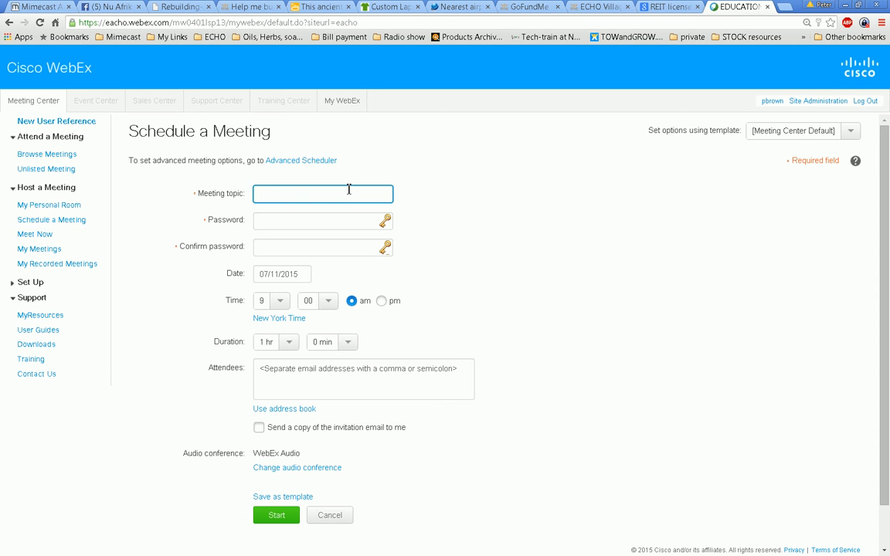
type("NU Afrikan ECHO Initiative")
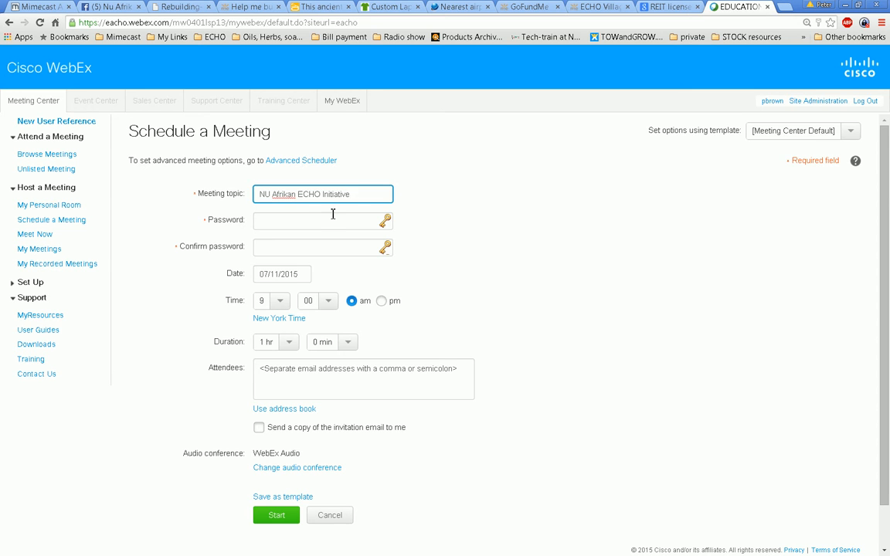
Step: Enter the meeting password and repeat it in the confirmation field
left_click(318, 229)
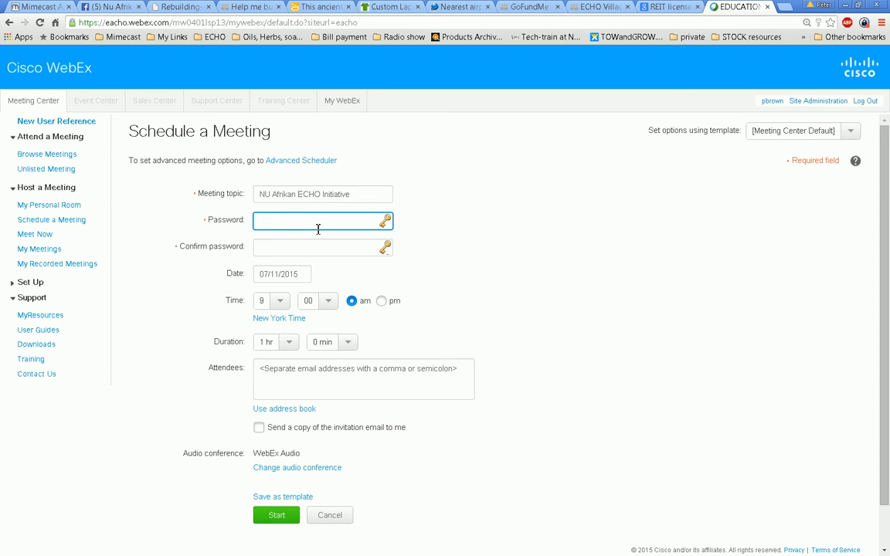
type("••••••••")
key("Tab")
type("••••••••")
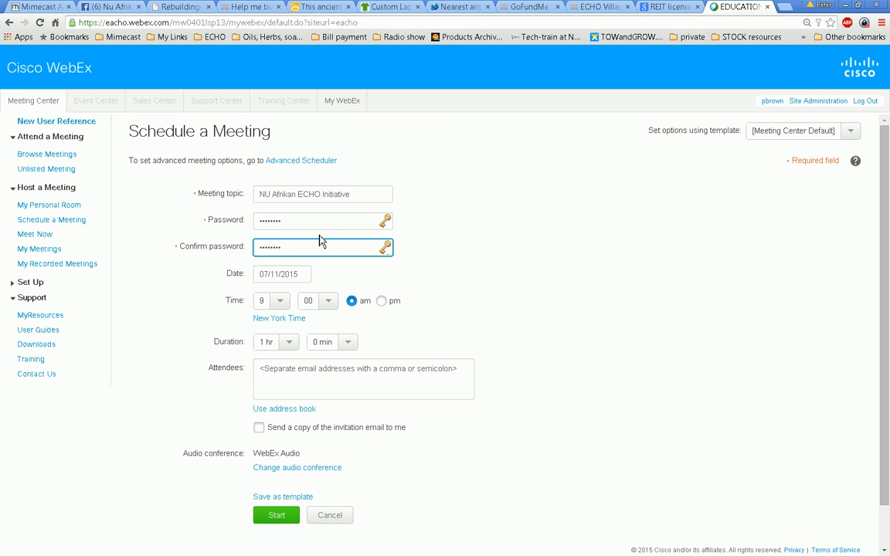
Step: Set the meeting date to 07/19/2015 and the start time to 8:00 pm
left_click(300, 275)
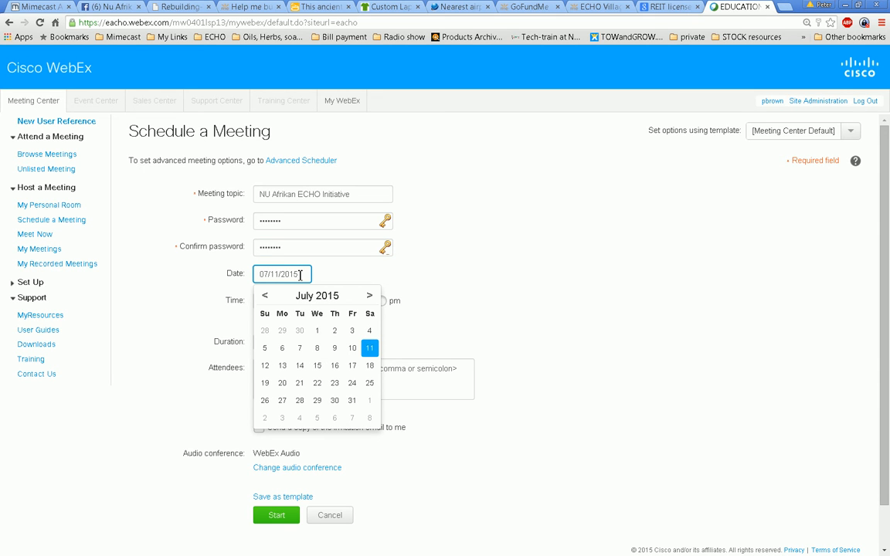
left_click(265, 384)
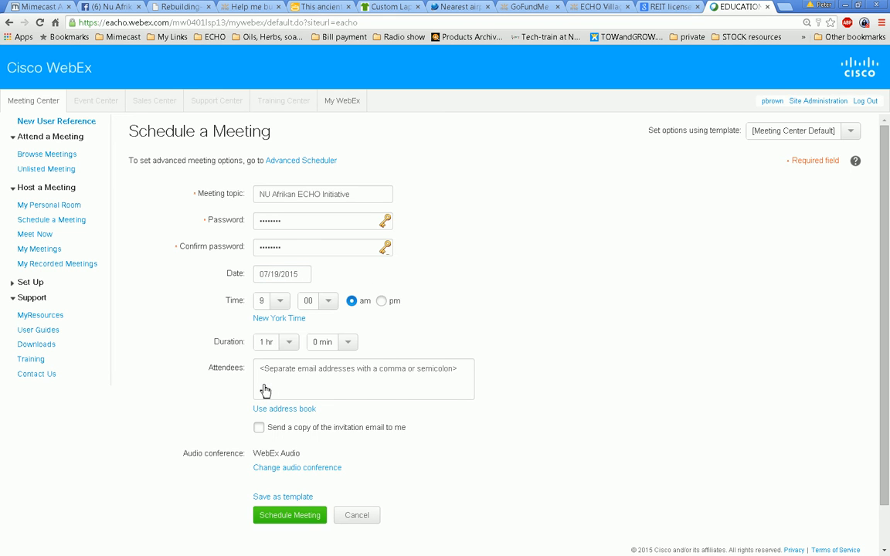
left_click(294, 346)
left_click(420, 336)
left_click(283, 306)
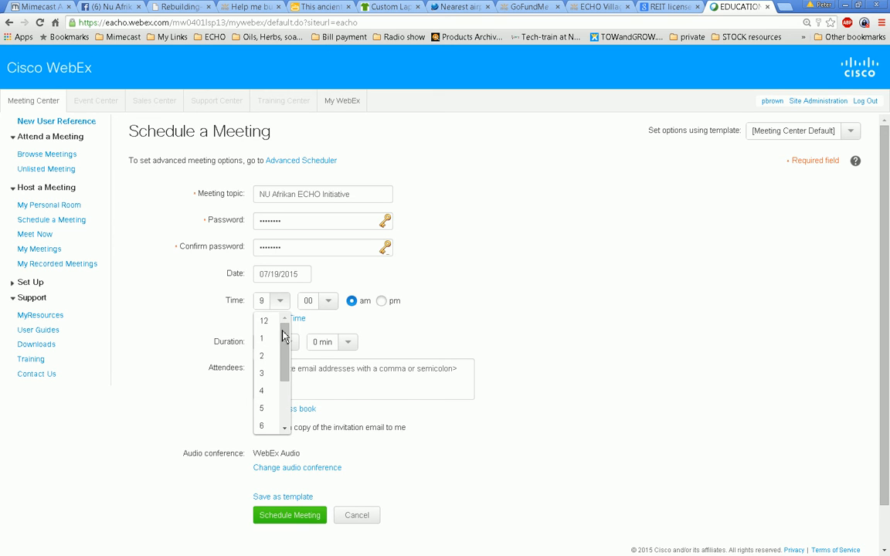
scroll(282, 428, "down", 2)
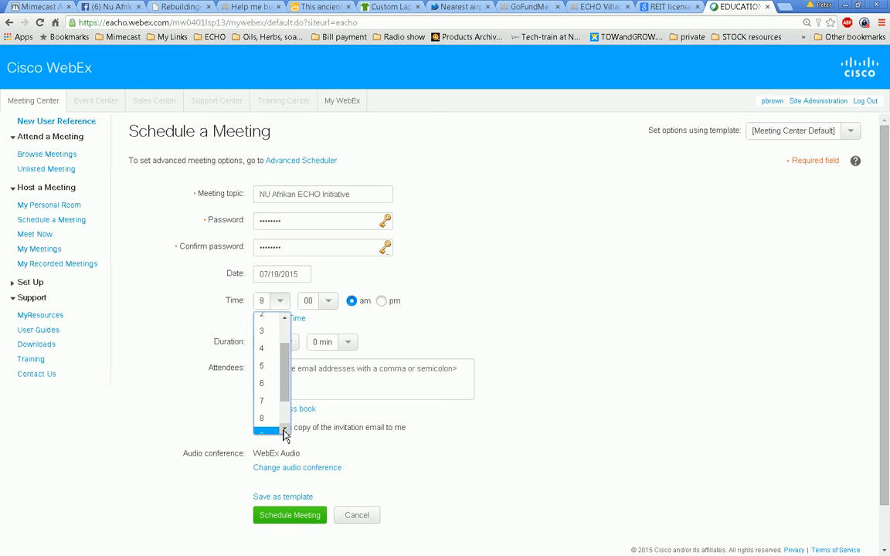
left_click(261, 418)
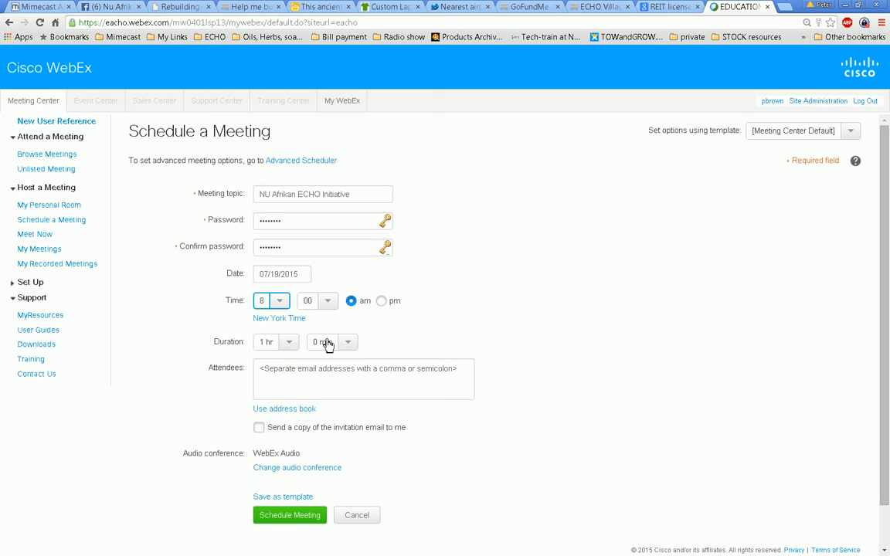
left_click(382, 301)
Step: Set the meeting duration to 2 hrs and leave the attendees field empty
left_click(290, 342)
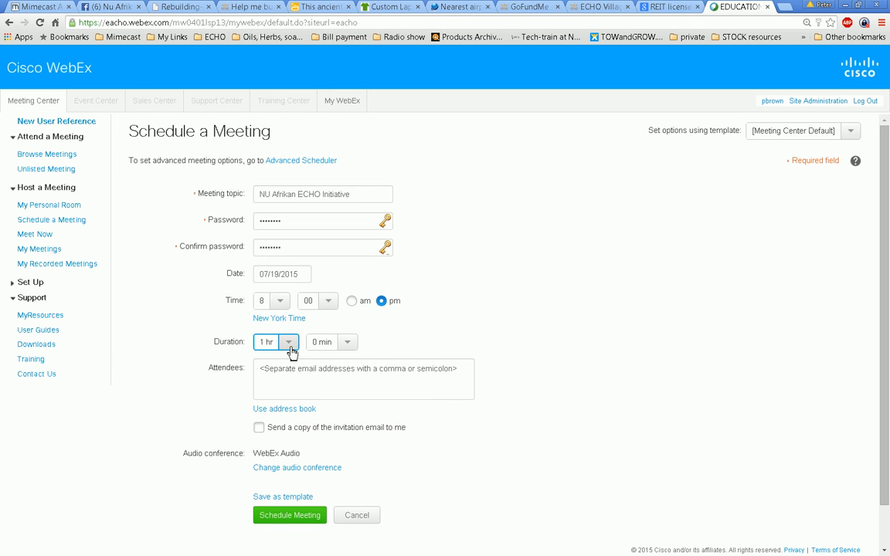
left_click(268, 397)
left_click(326, 378)
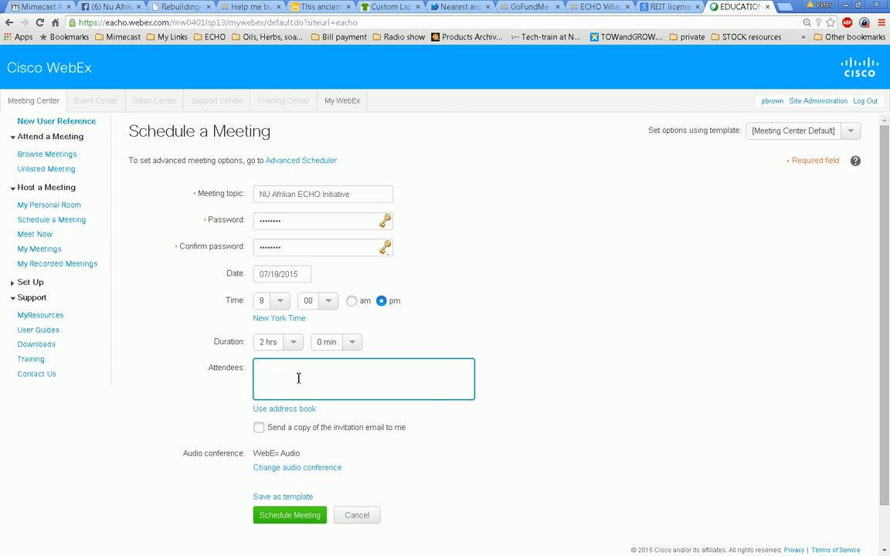
scroll(313, 372, "down", 1)
scroll(313, 373, "up", 1)
Step: Examine the Registration, Agenda & Welcome, Meeting Options and Attendee Privileges settings in the Advanced Scheduler
left_click(305, 163)
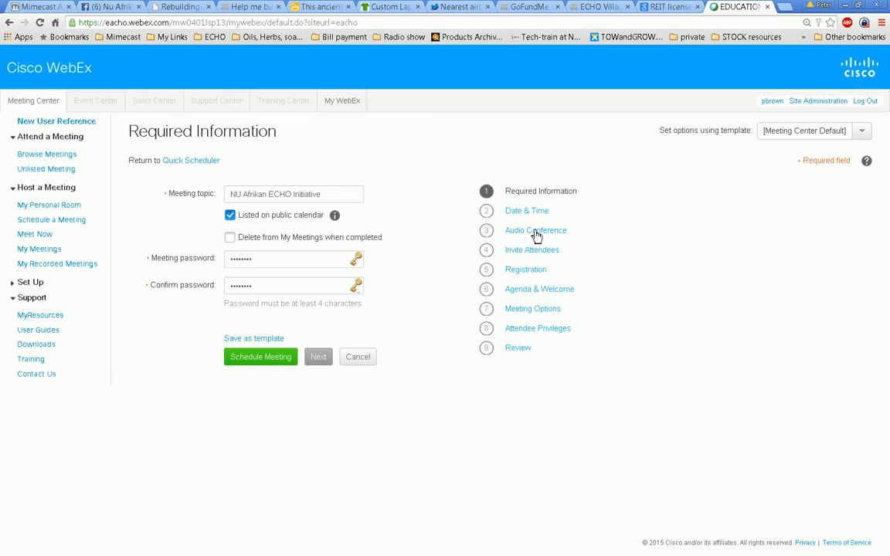
left_click(526, 272)
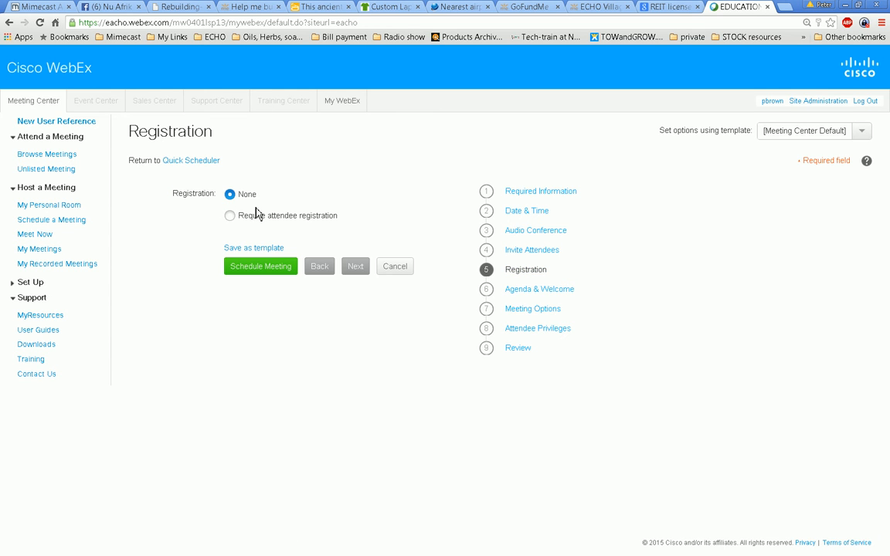
left_click(527, 293)
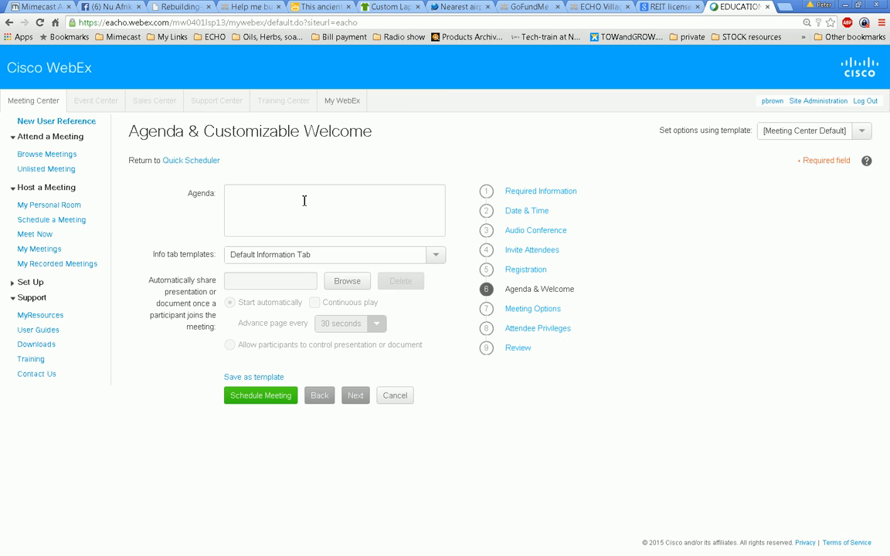
left_click(533, 309)
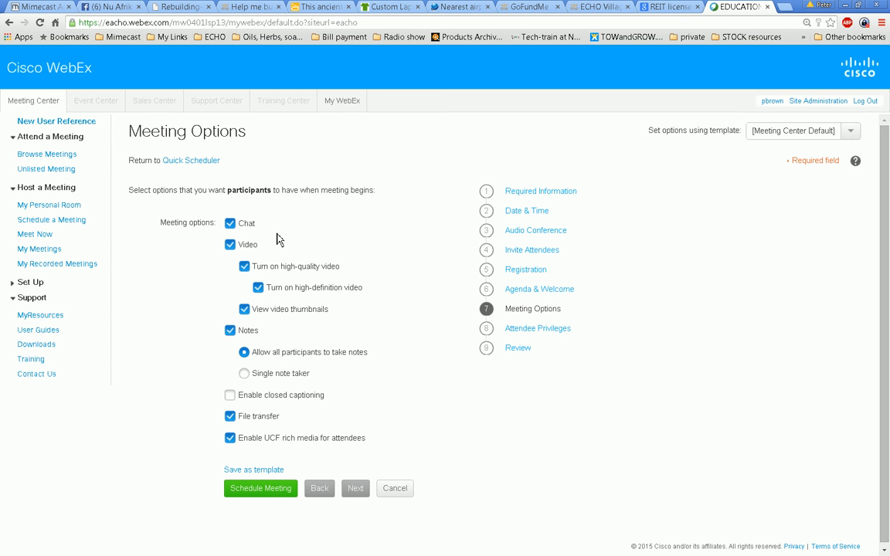
left_click(534, 331)
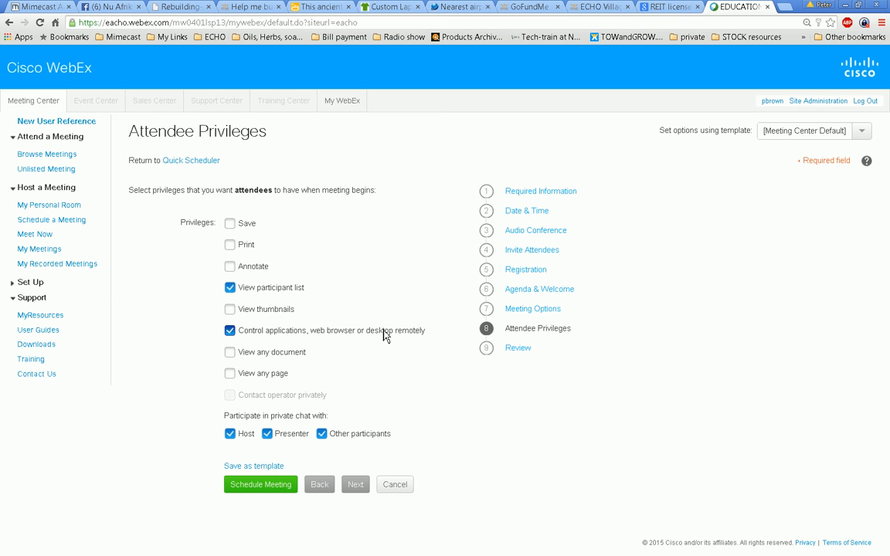
Step: Review the advanced settings in order from Required Information through Agenda & Welcome, including the available info tab templates
left_click(537, 194)
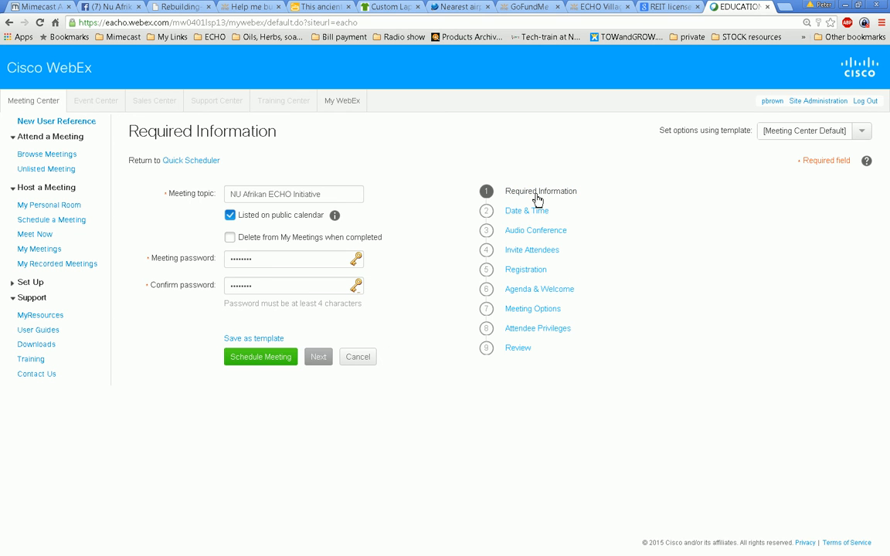
left_click(541, 212)
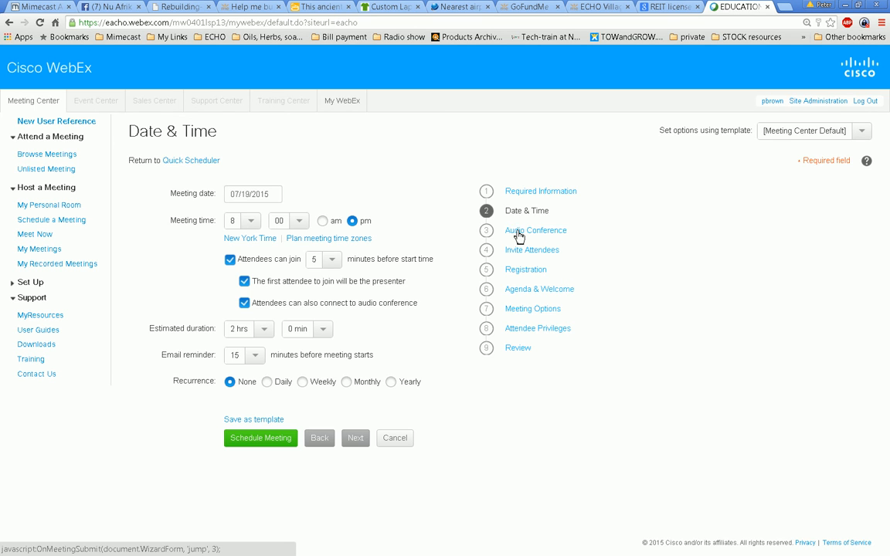
left_click(516, 234)
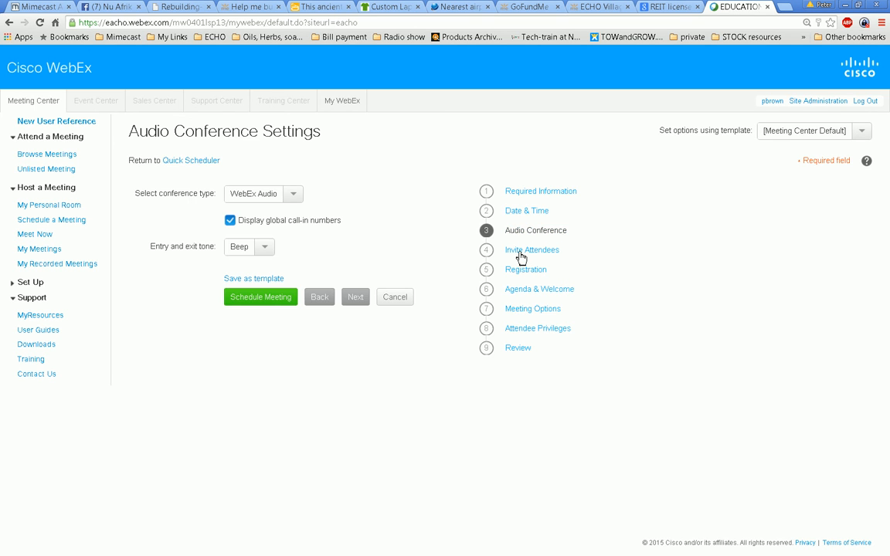
left_click(517, 255)
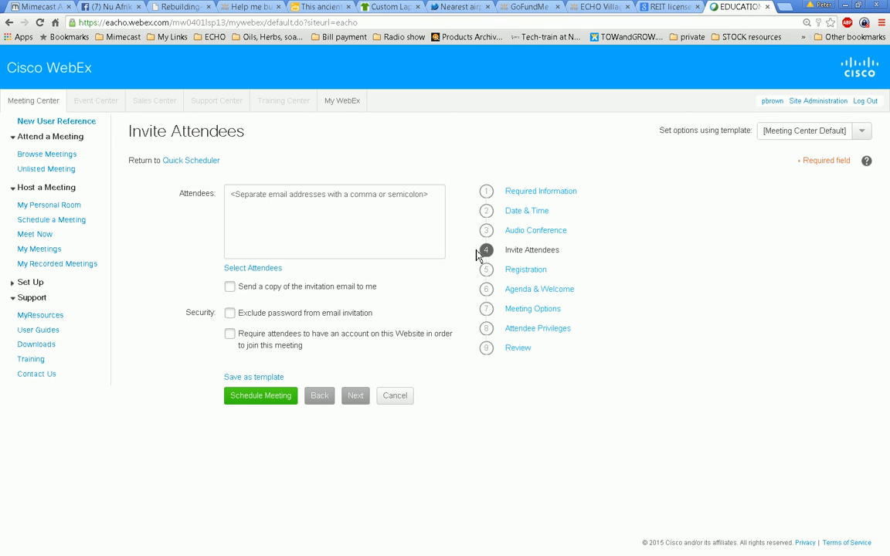
left_click(524, 270)
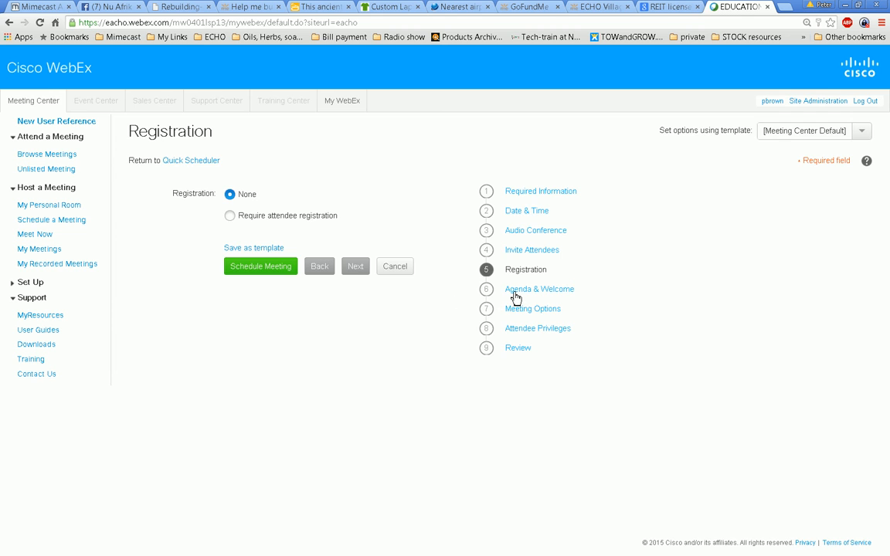
left_click(513, 293)
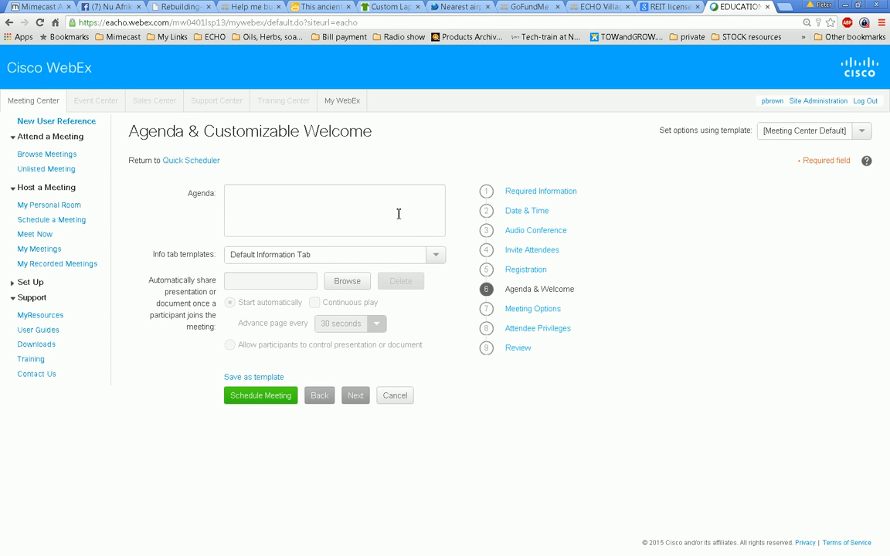
left_click(438, 256)
left_click(437, 256)
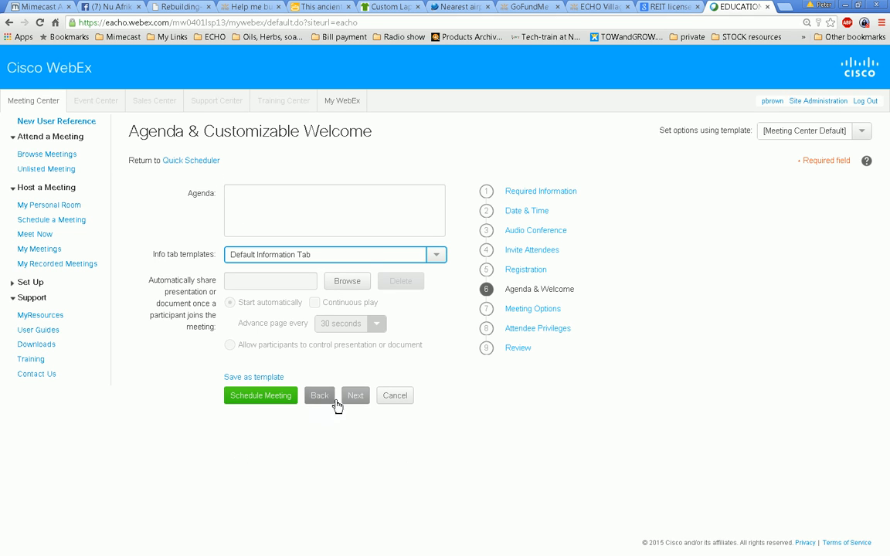
Step: Schedule the NU Afrikan ECHO Initiative meeting and expand its detailed meeting information
left_click(278, 398)
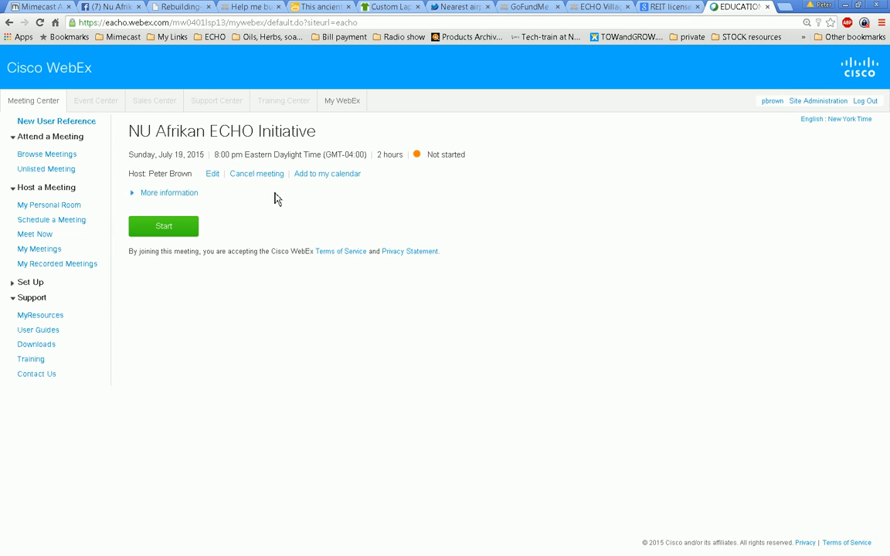
left_click(167, 194)
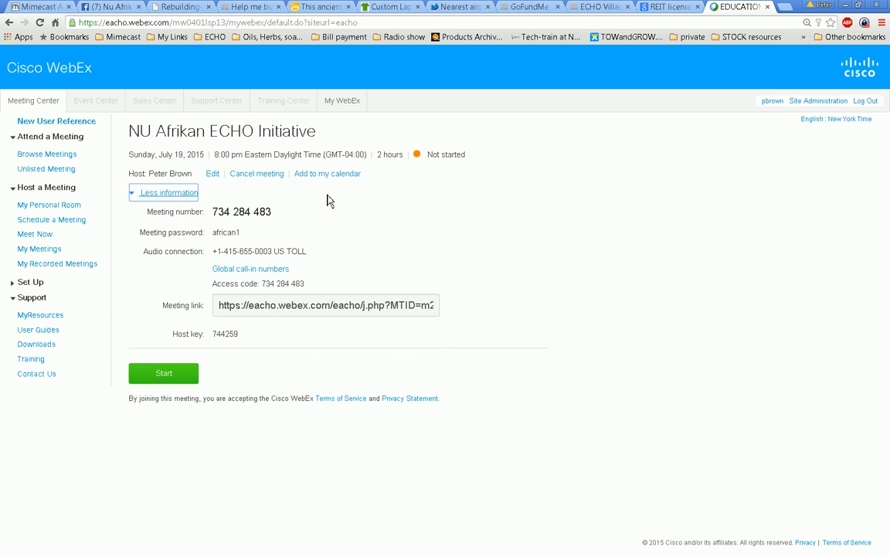
Step: Find the July 12 NU Afrikan Community ECHO Village meeting in the monthly view of hosted meetings and open its attendee list for editing
left_click(53, 253)
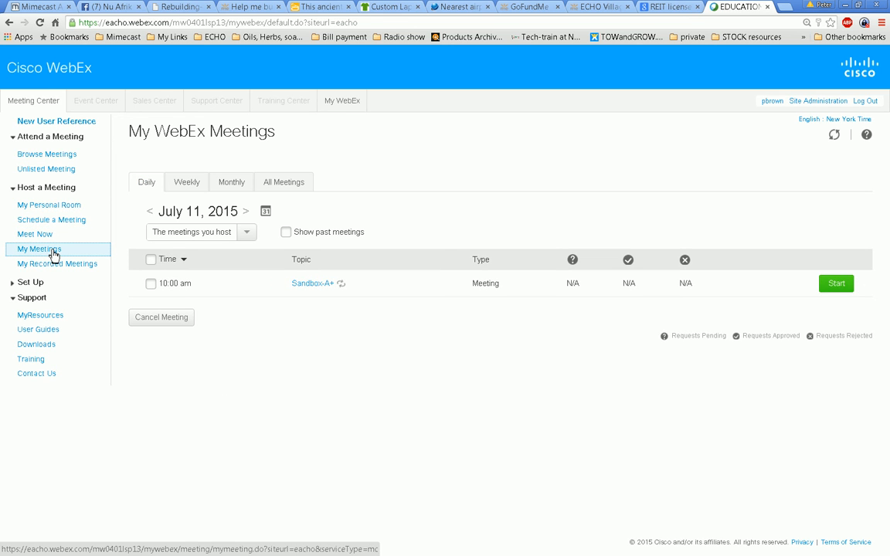
left_click(222, 186)
scroll(260, 399, "down", 1)
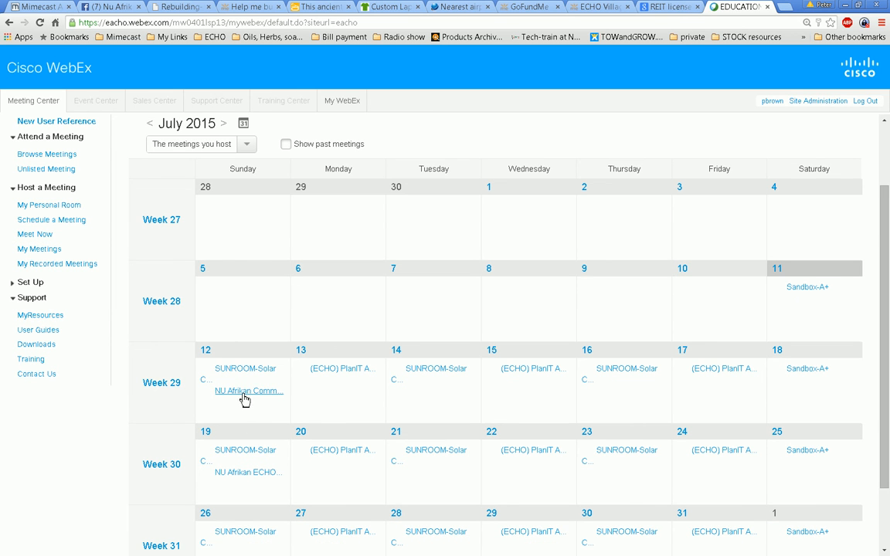
left_click(244, 395)
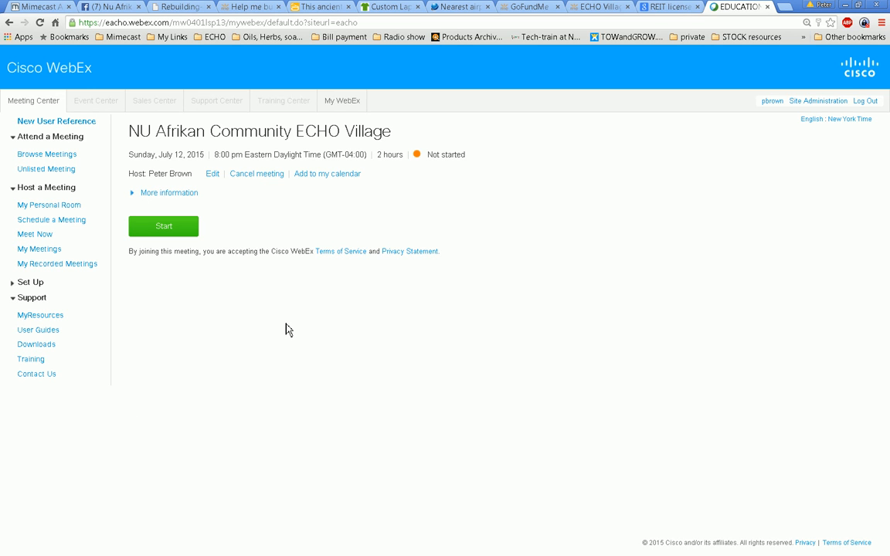
left_click(212, 175)
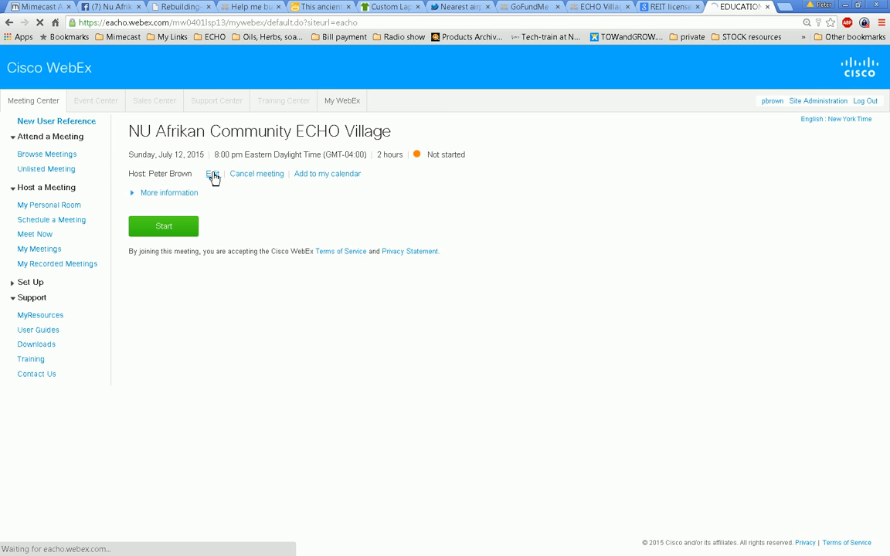
left_click(369, 369)
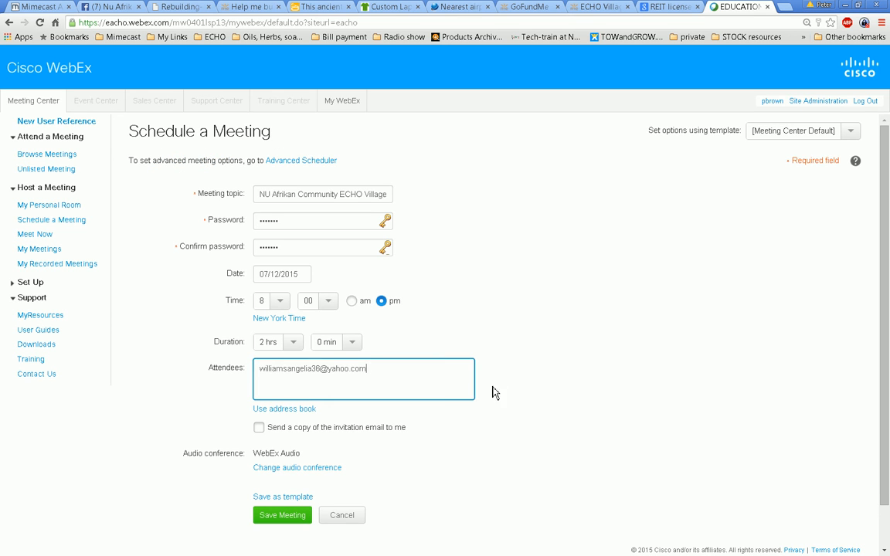